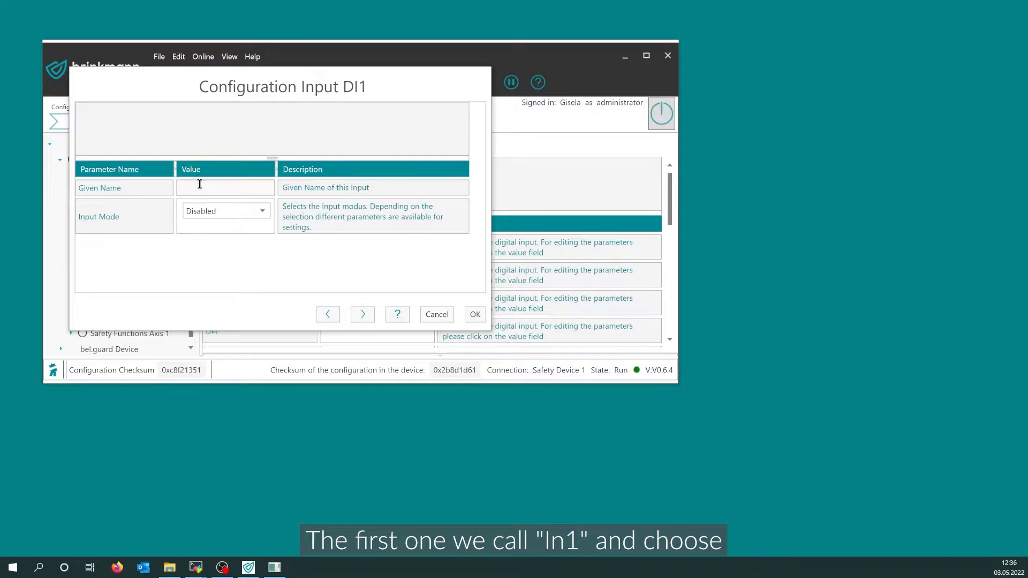
Name digital input DI1 "In1" and set its input mode to Single-Channel.
type("In1")
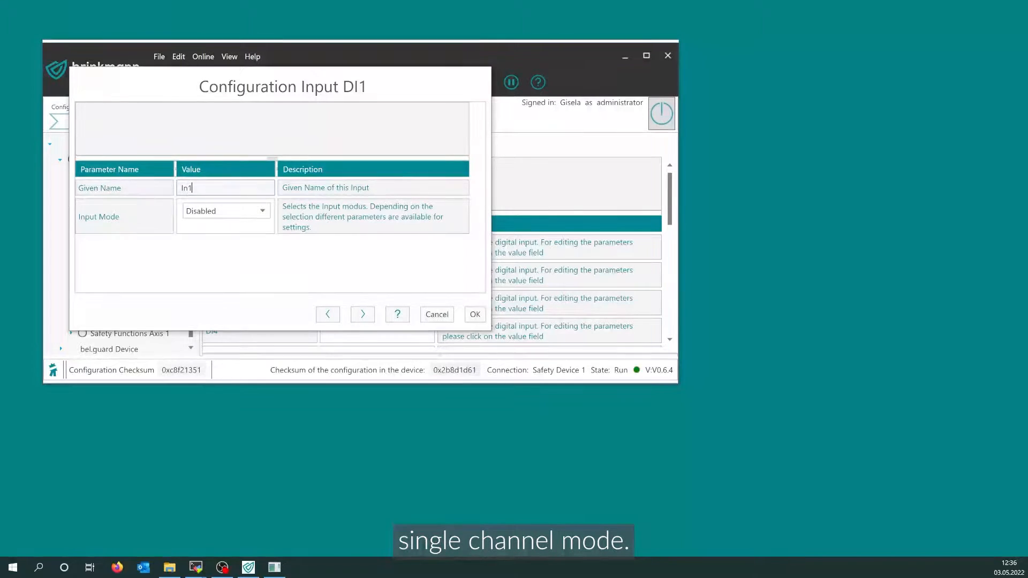
left_click(220, 210)
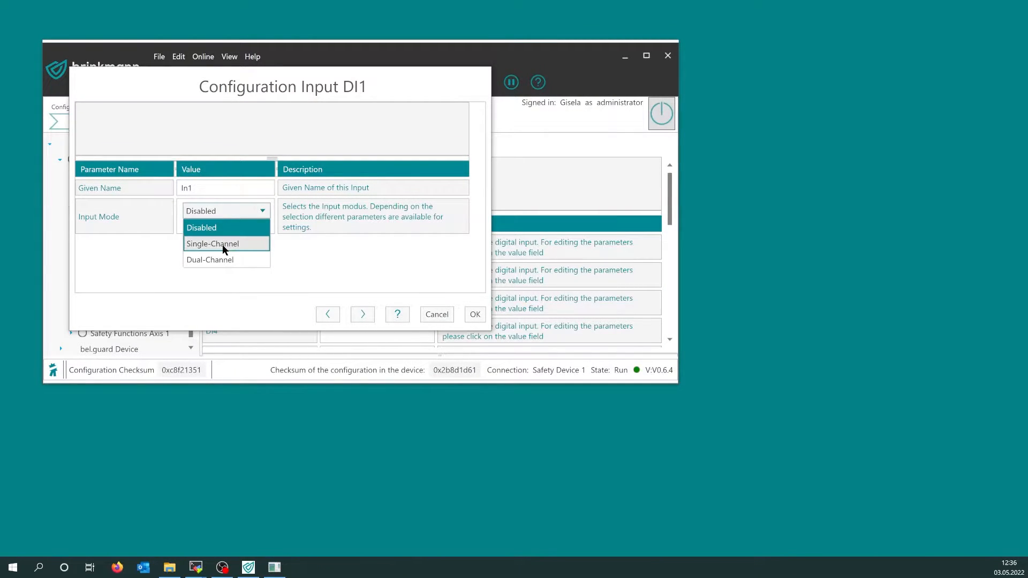
left_click(223, 244)
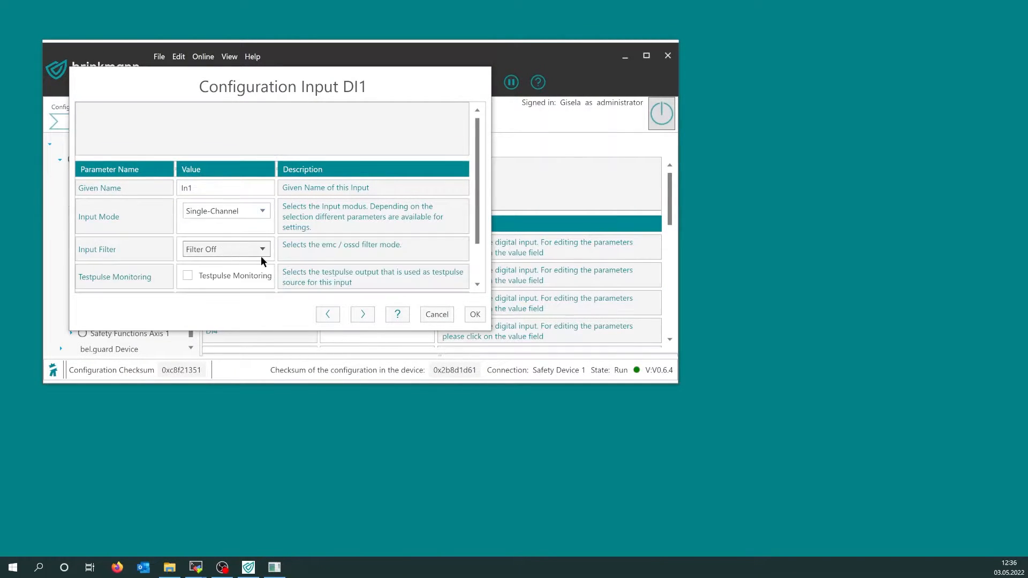
left_click(475, 315)
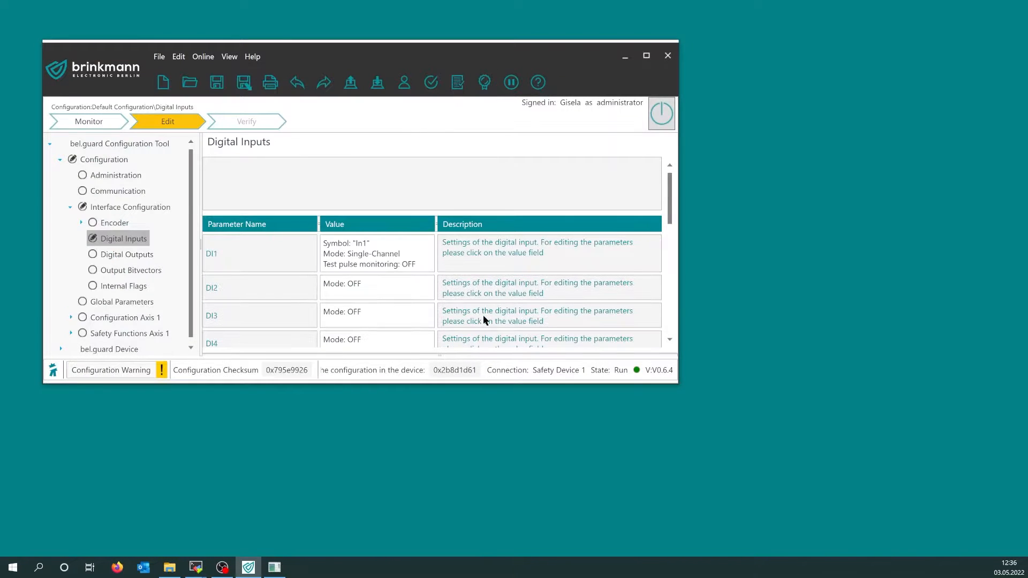
Configure digital input DI2 with the name "In2" and the Single-Channel input mode.
left_click(389, 294)
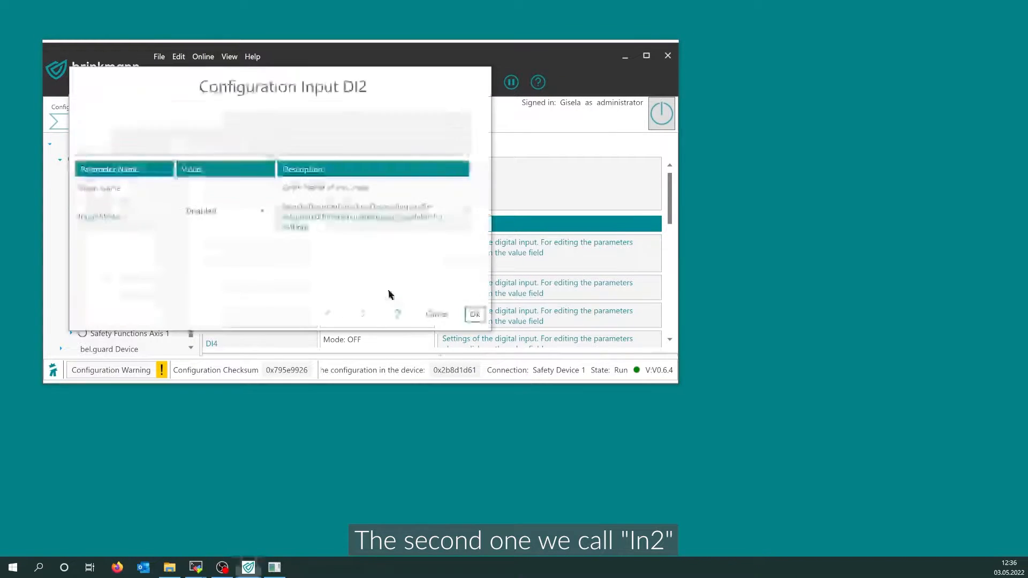
left_click(191, 186)
type("In2")
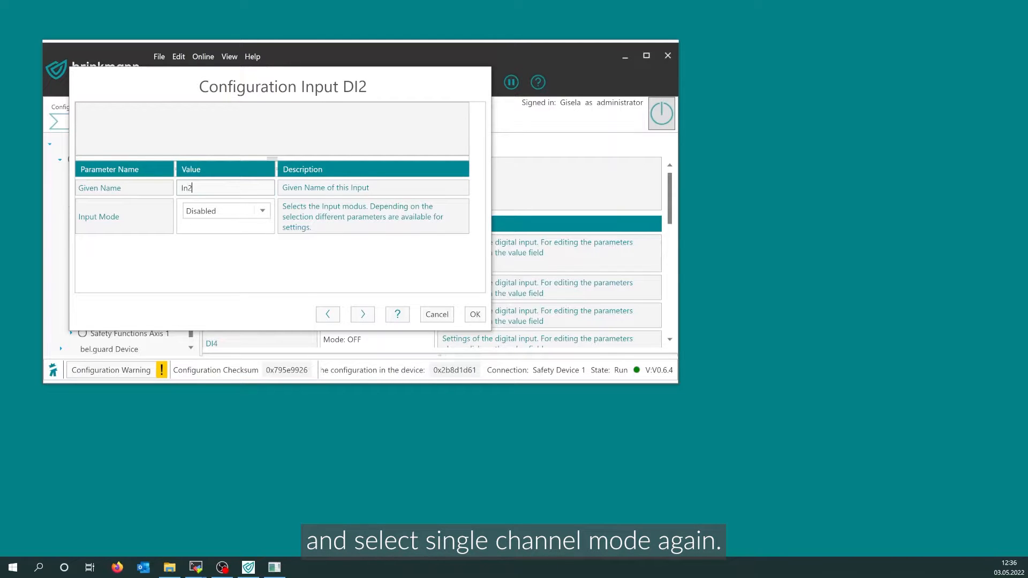
left_click(210, 216)
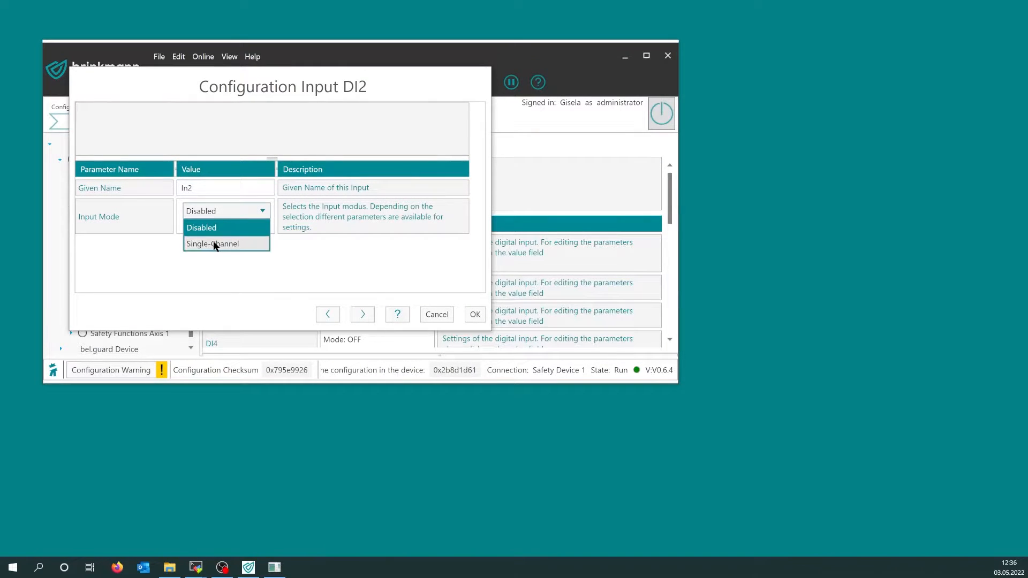
left_click(213, 242)
left_click(474, 316)
Configure digital output DO1 with the name "Out1" and the Single Channel output mode.
left_click(117, 258)
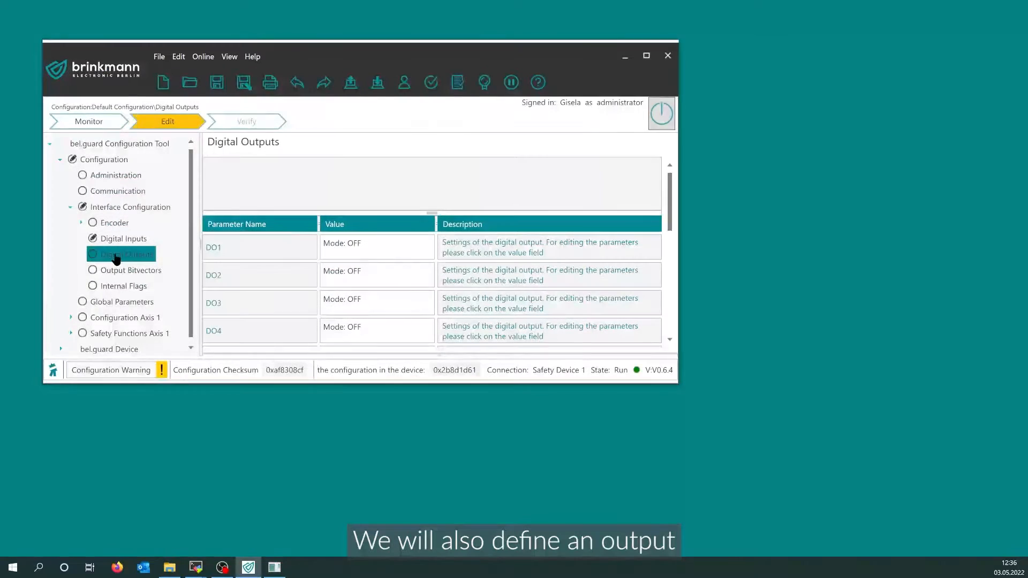
left_click(397, 246)
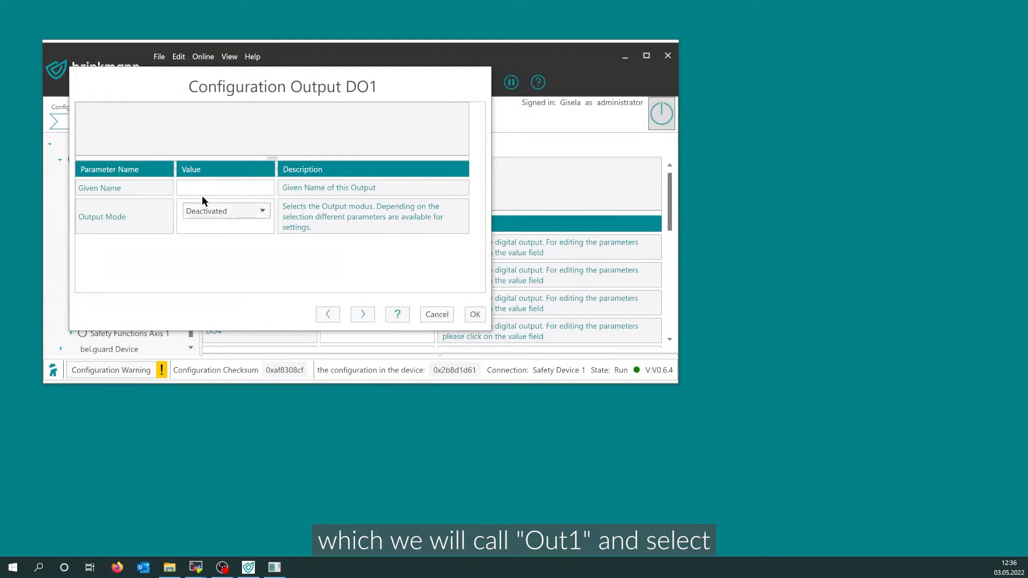
left_click(189, 185)
type("Out1")
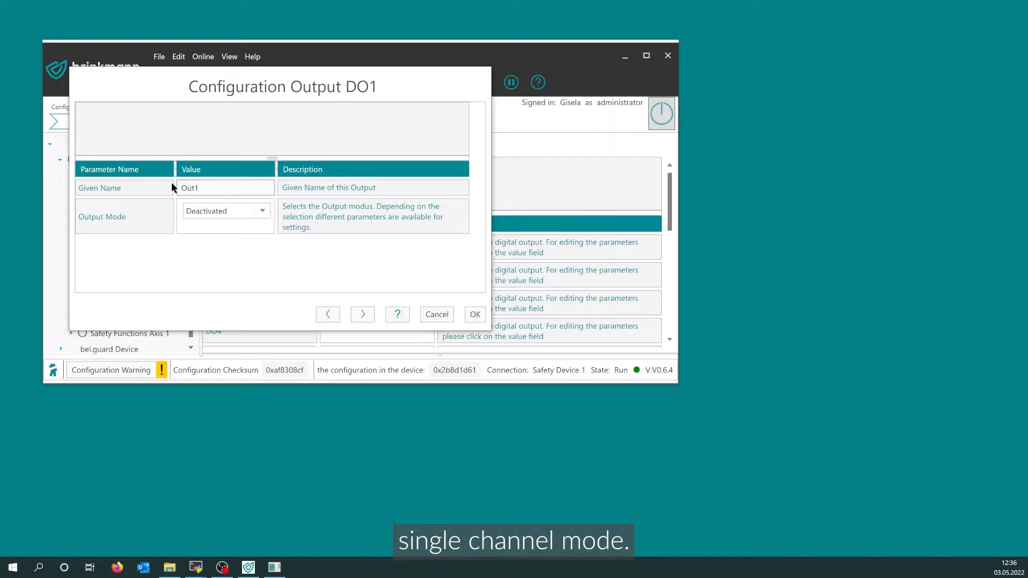
left_click(197, 212)
left_click(209, 245)
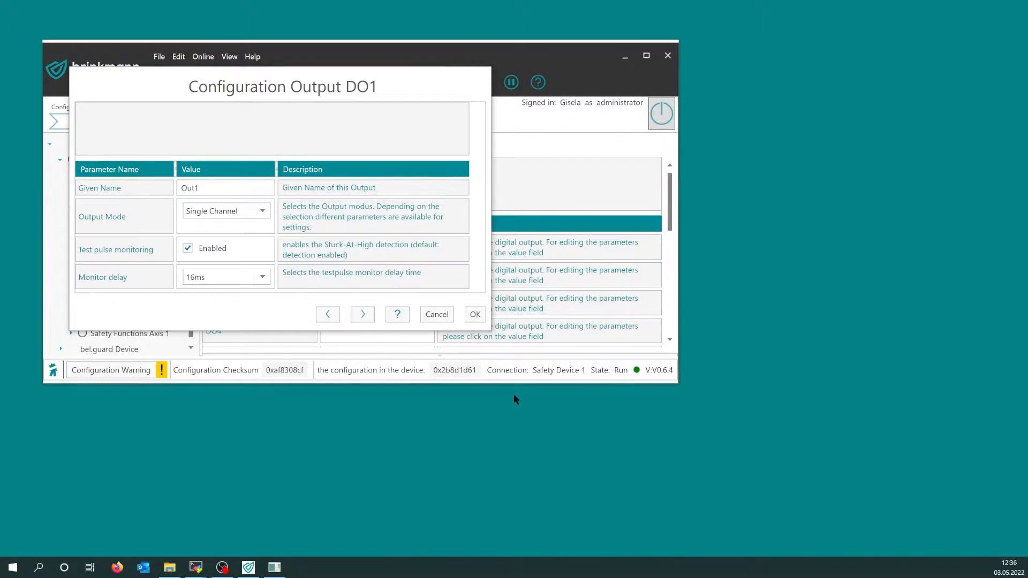
left_click(474, 314)
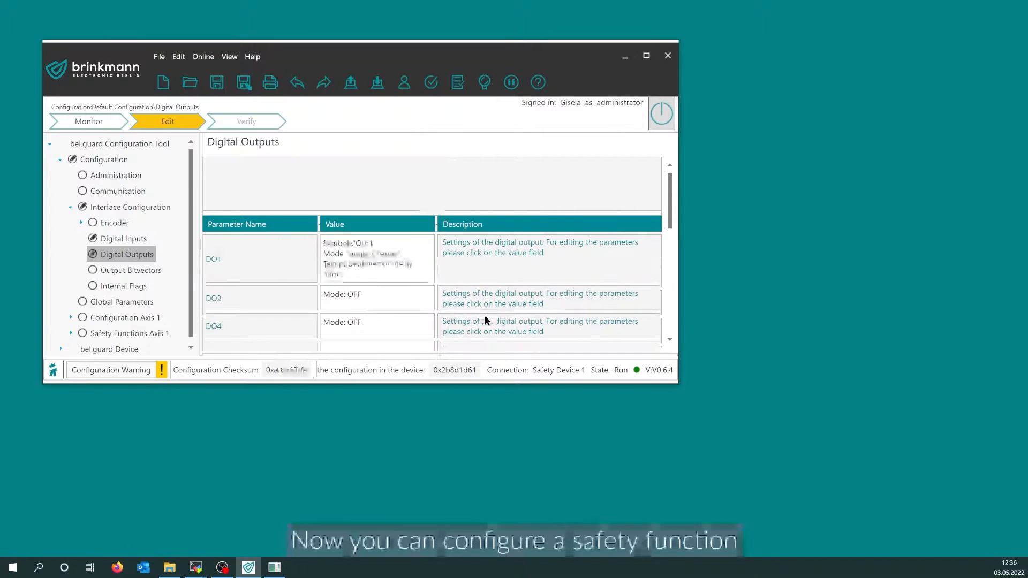
Assign In1 and In2, both inverted and combined with AND, as the request input of axis 1's Safe Torque Off function.
left_click(147, 334)
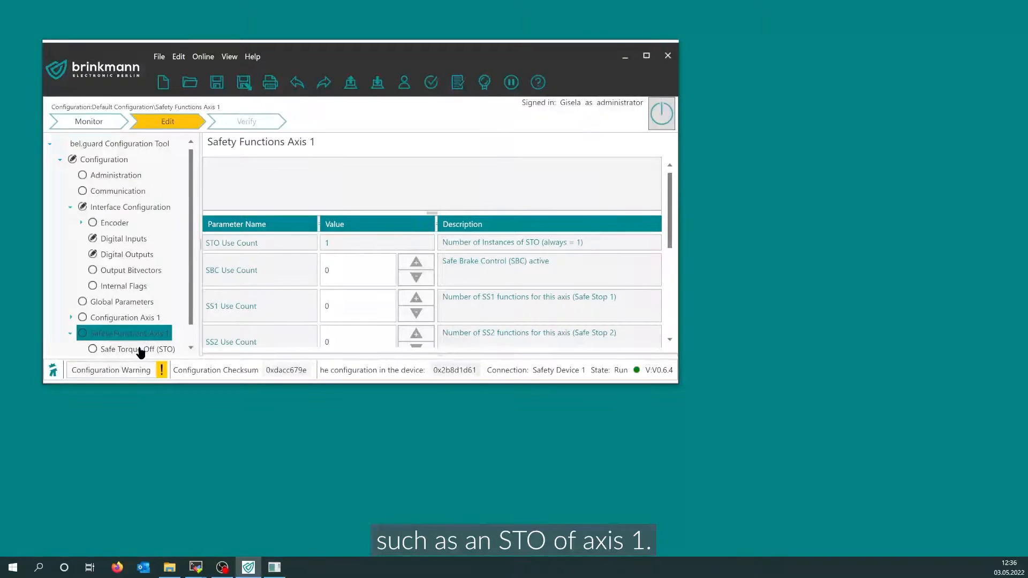
left_click(160, 349)
scroll(399, 246, "down", 5)
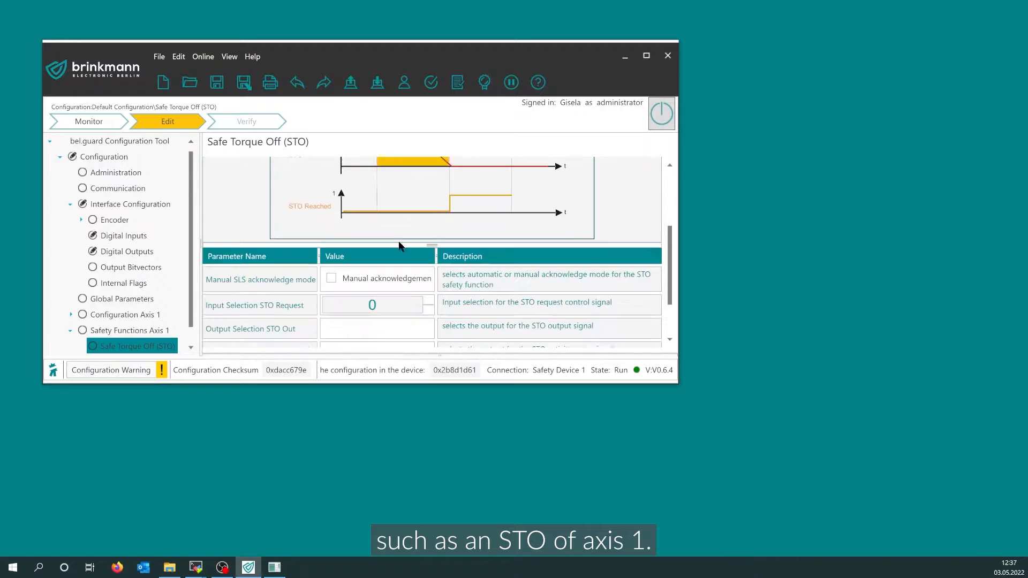
left_click(373, 255)
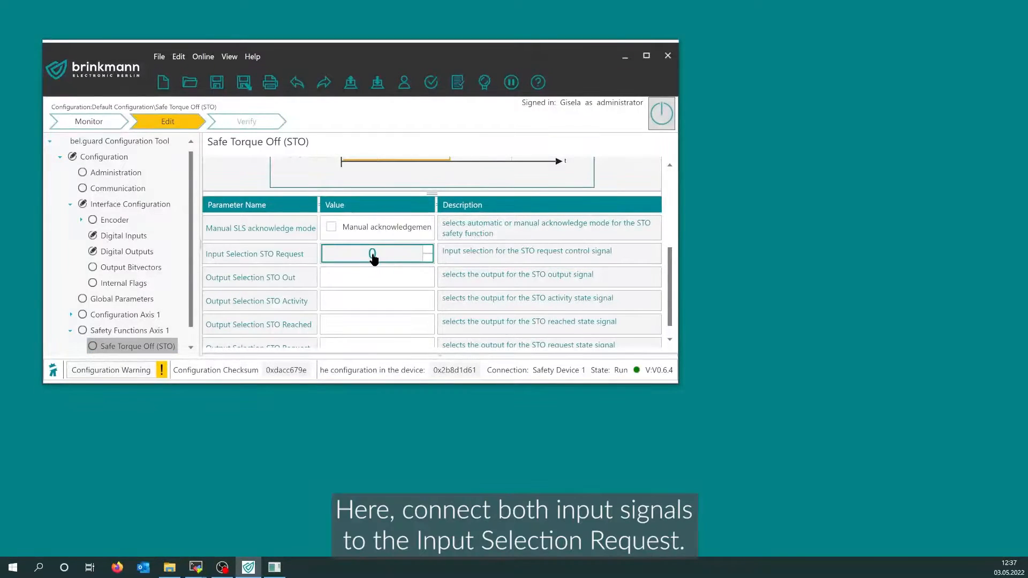
double_click(373, 256)
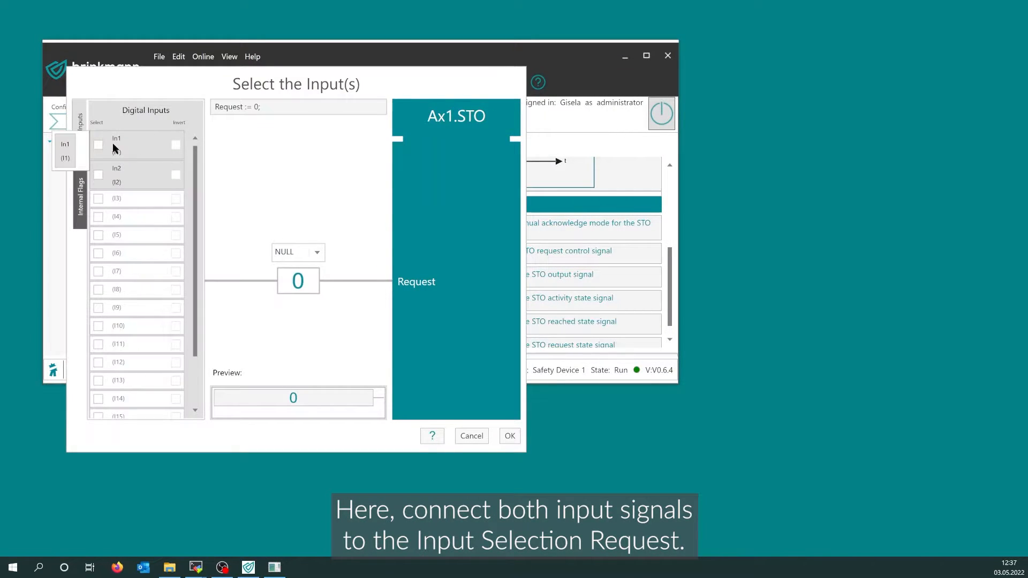
left_click(99, 144)
left_click(99, 174)
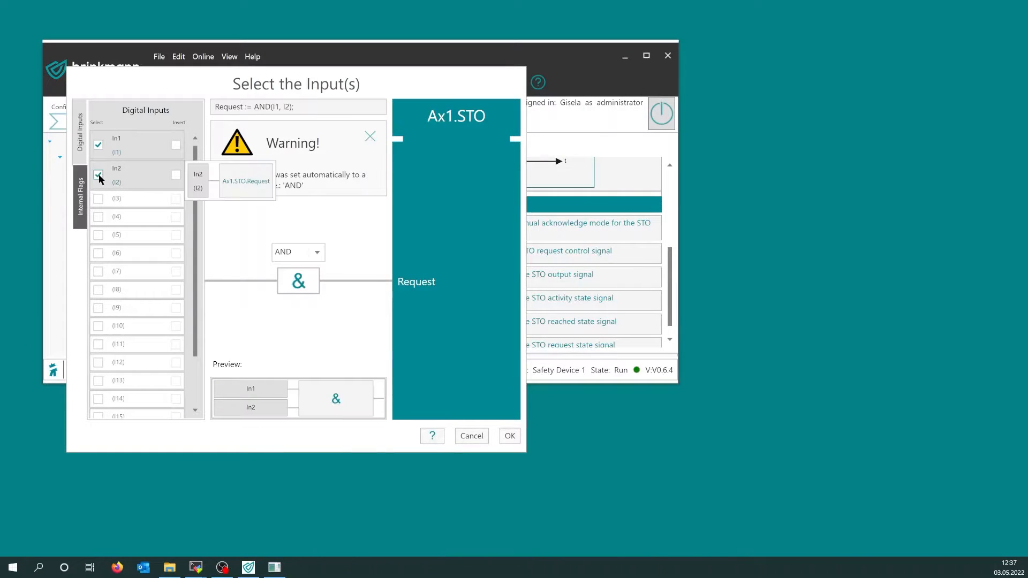
left_click(176, 145)
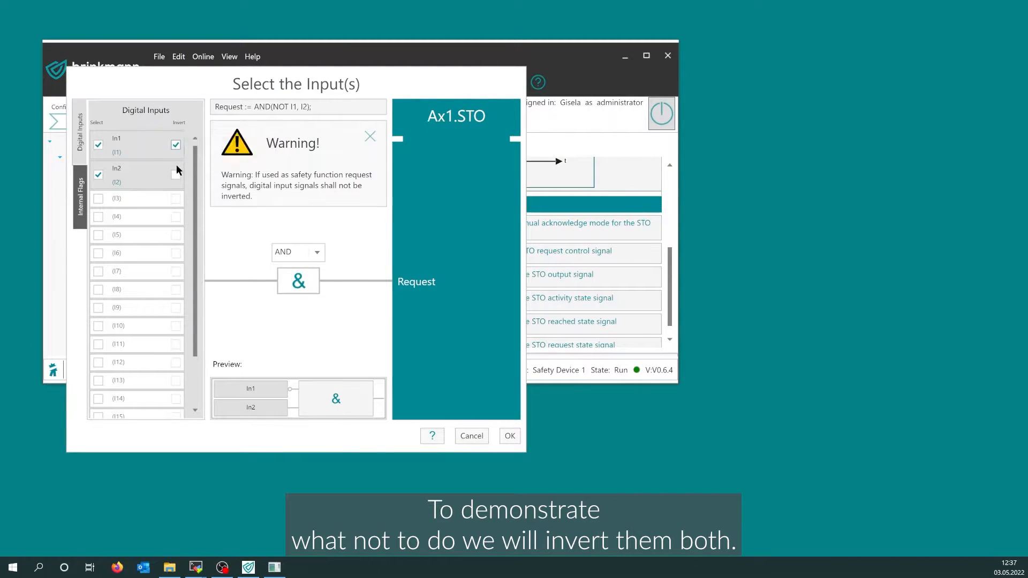
left_click(176, 174)
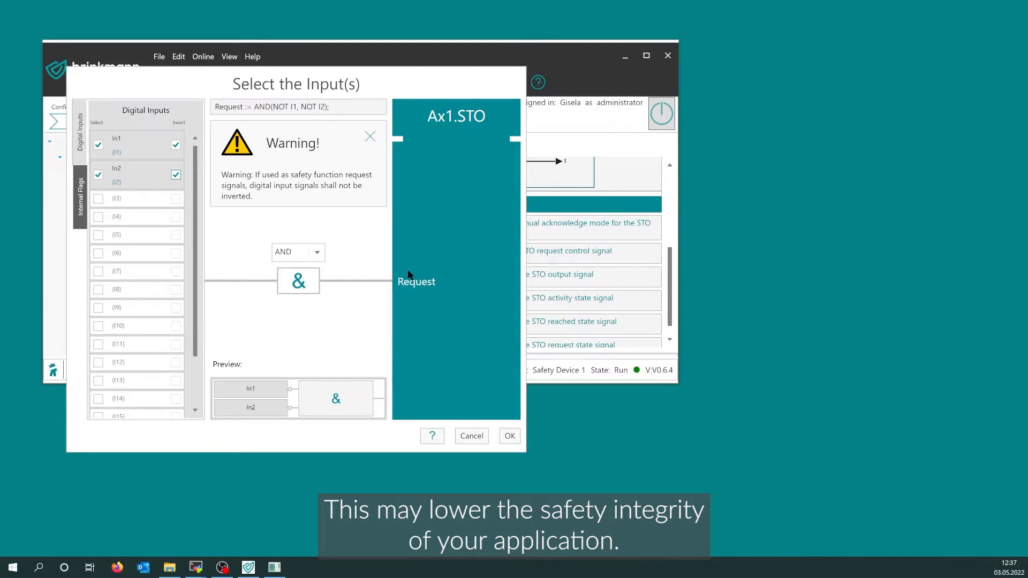
left_click(510, 436)
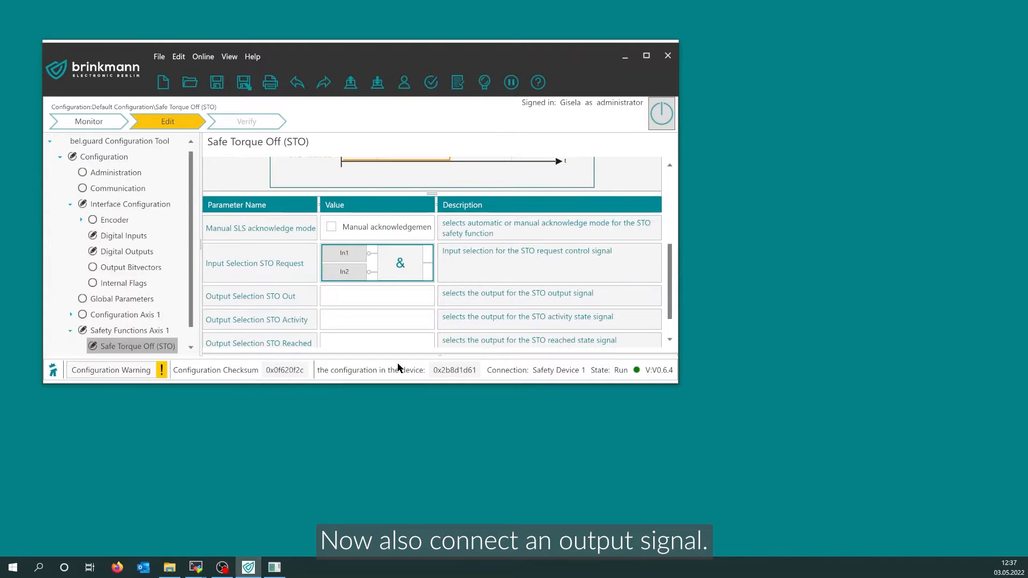
Assign digital output Out1 to the STO Out signal of the Safe Torque Off function.
left_click(363, 295)
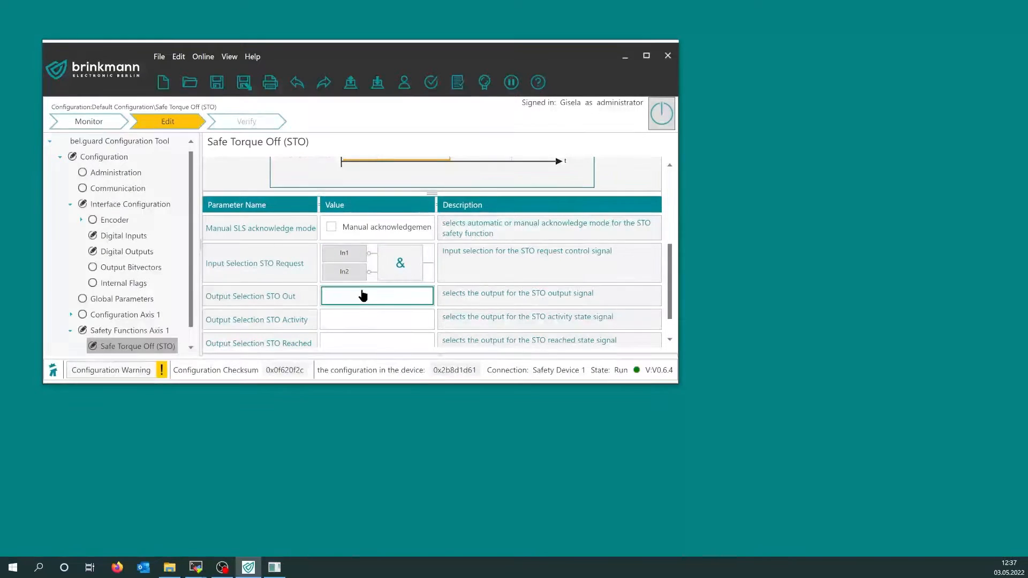
double_click(363, 295)
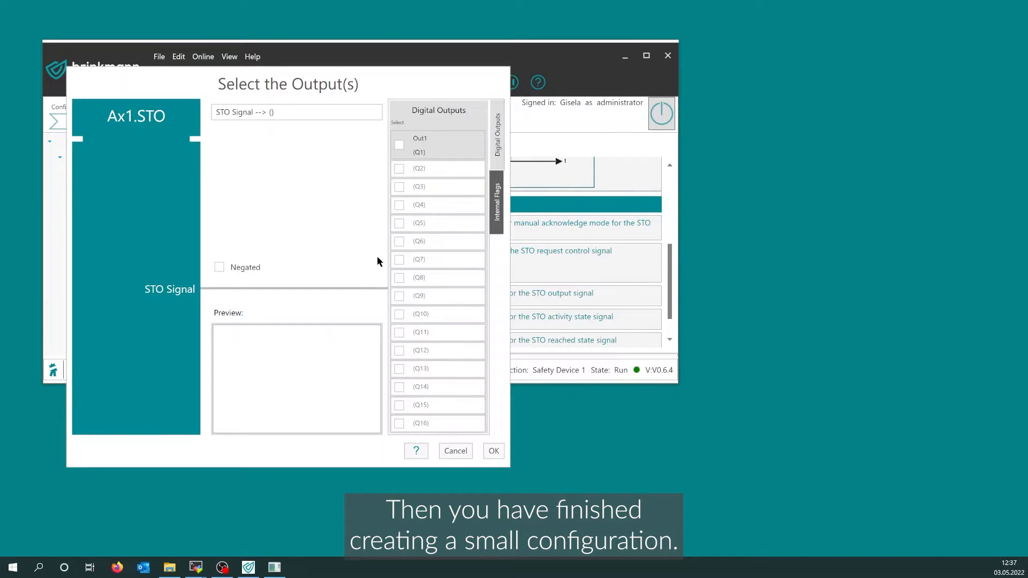
left_click(399, 146)
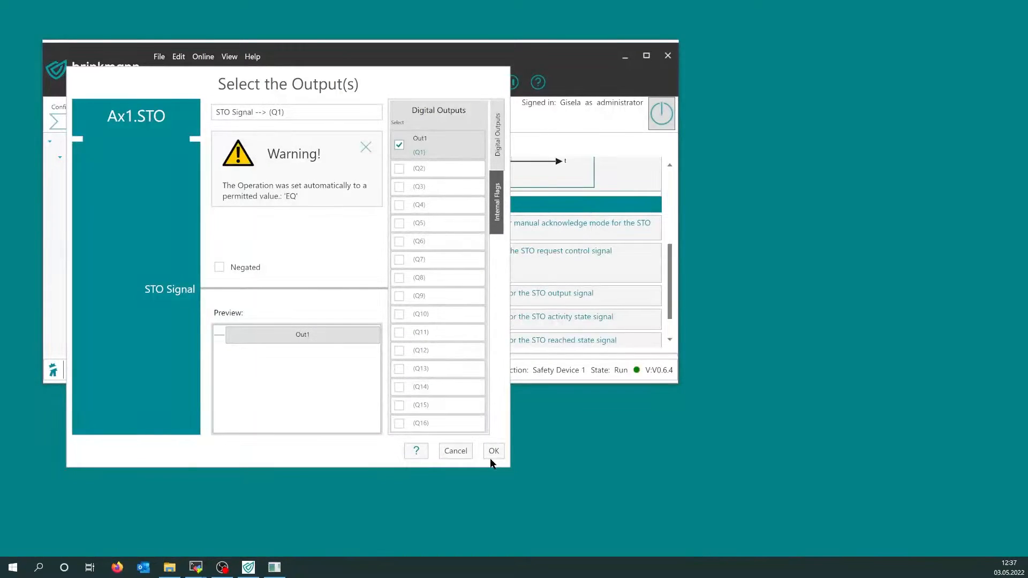
left_click(493, 451)
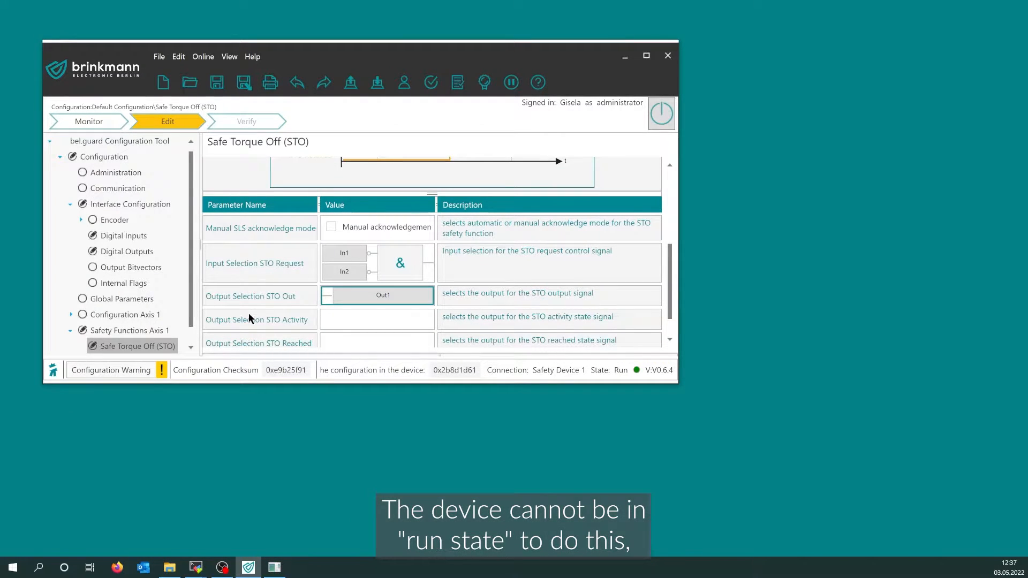
Pause the safety device and send the configuration to it.
left_click(510, 83)
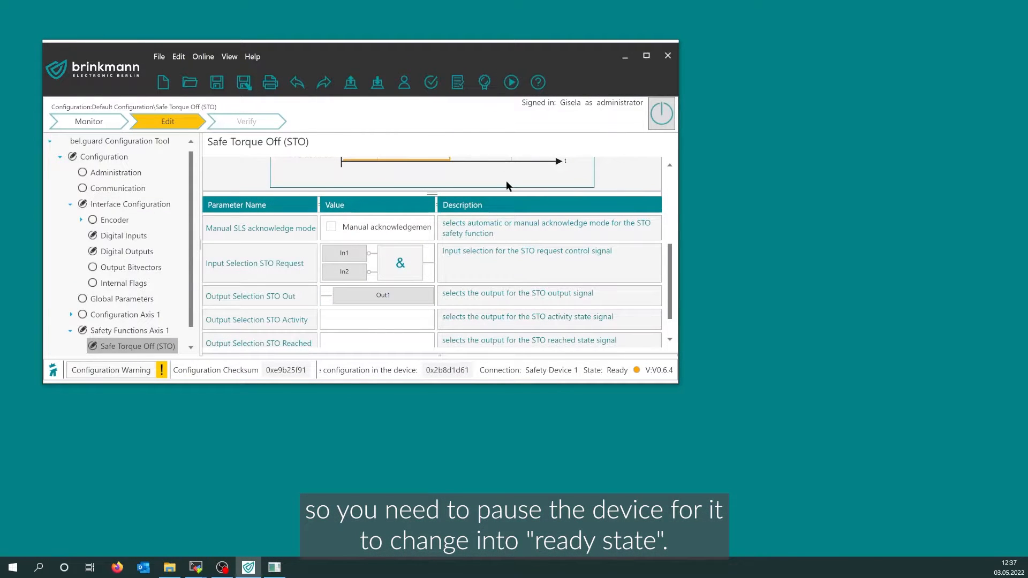
left_click(351, 82)
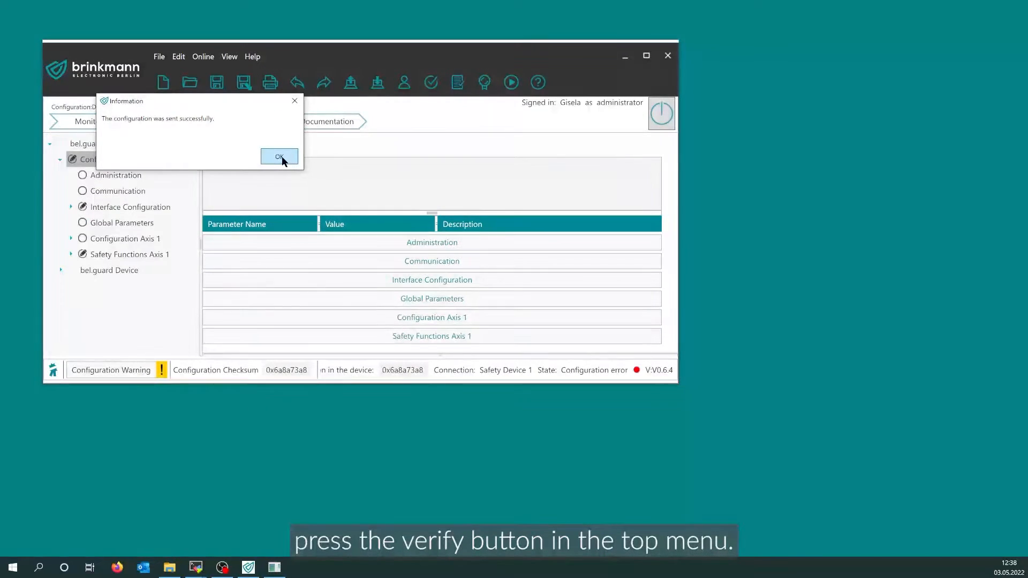
left_click(280, 156)
Verify the transferred configuration in the CDC report, checking for differences and reviewing the Safe Torque Off settings.
left_click(459, 84)
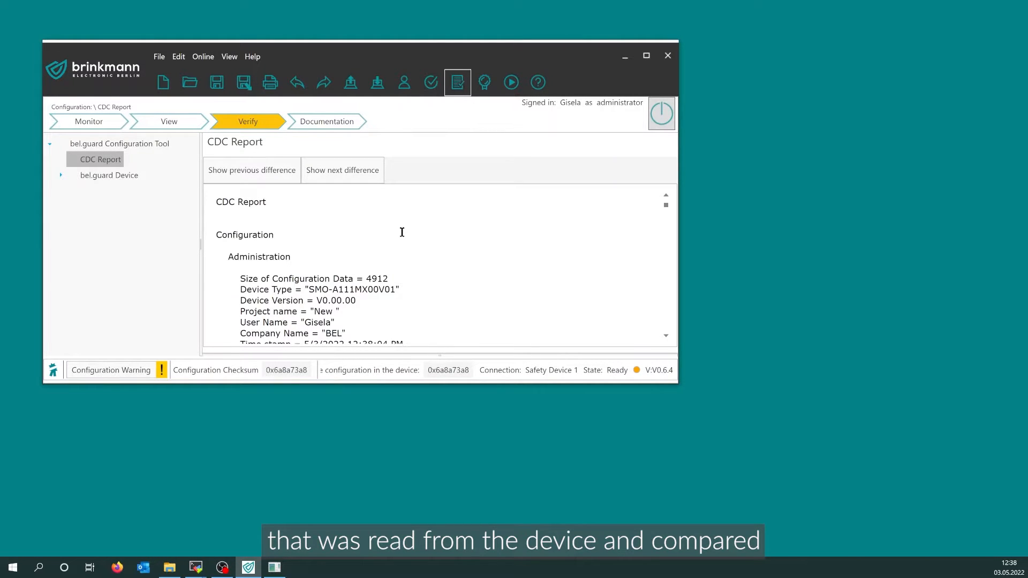
scroll(402, 232, "down", 1)
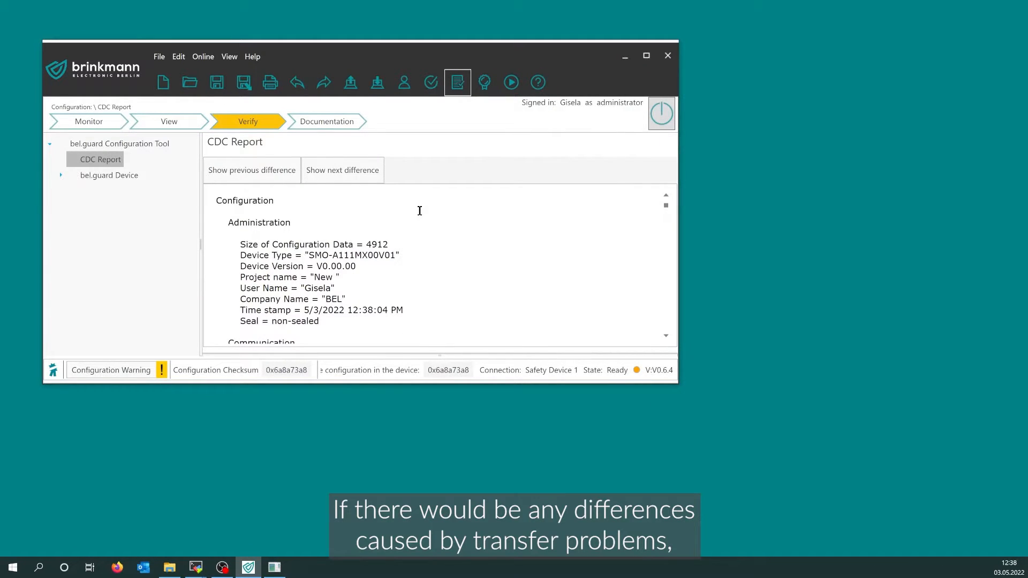
left_click(362, 167)
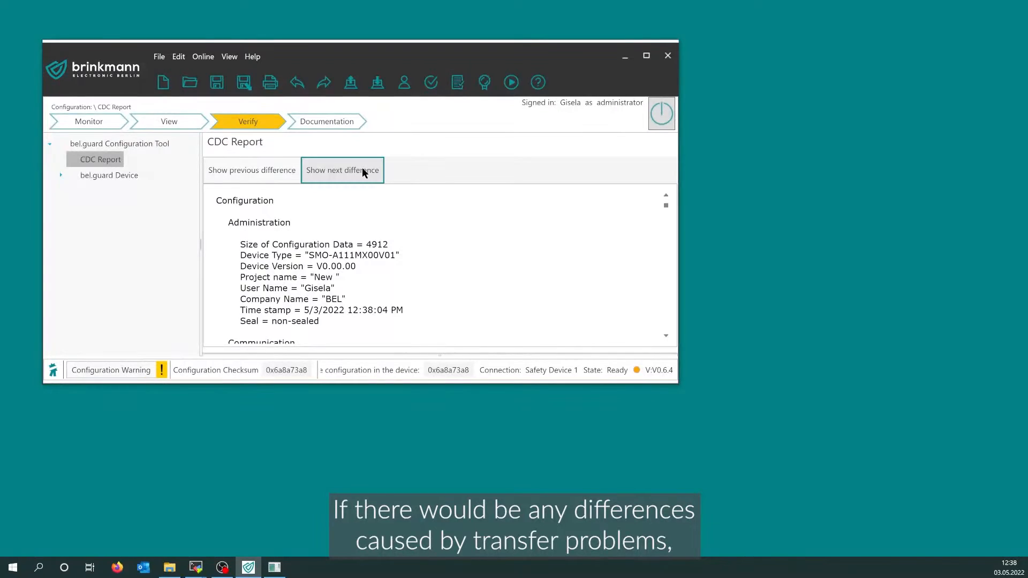
scroll(443, 257, "down", 2)
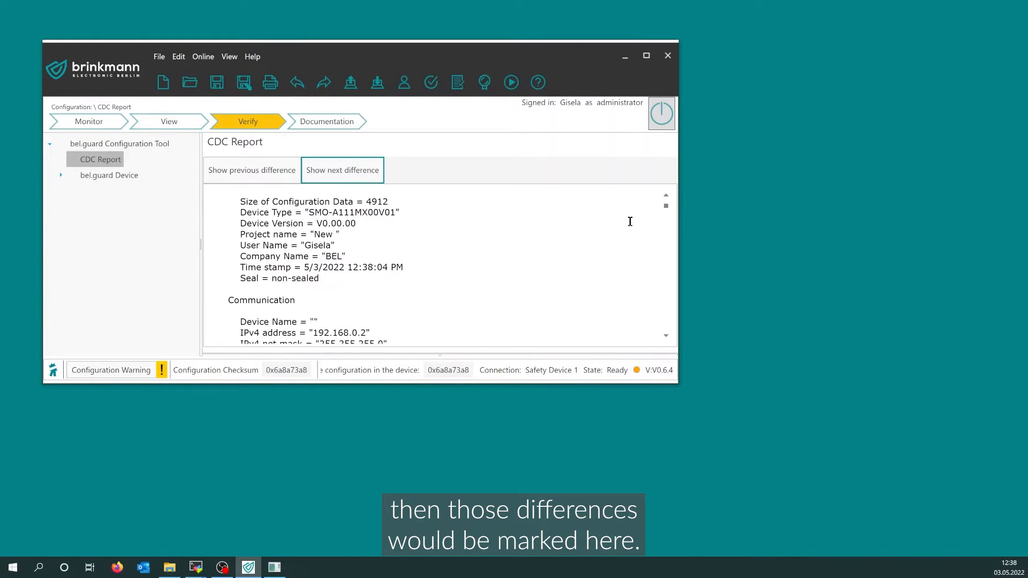
left_click_drag(664, 206, 650, 260)
scroll(608, 259, "up", 3)
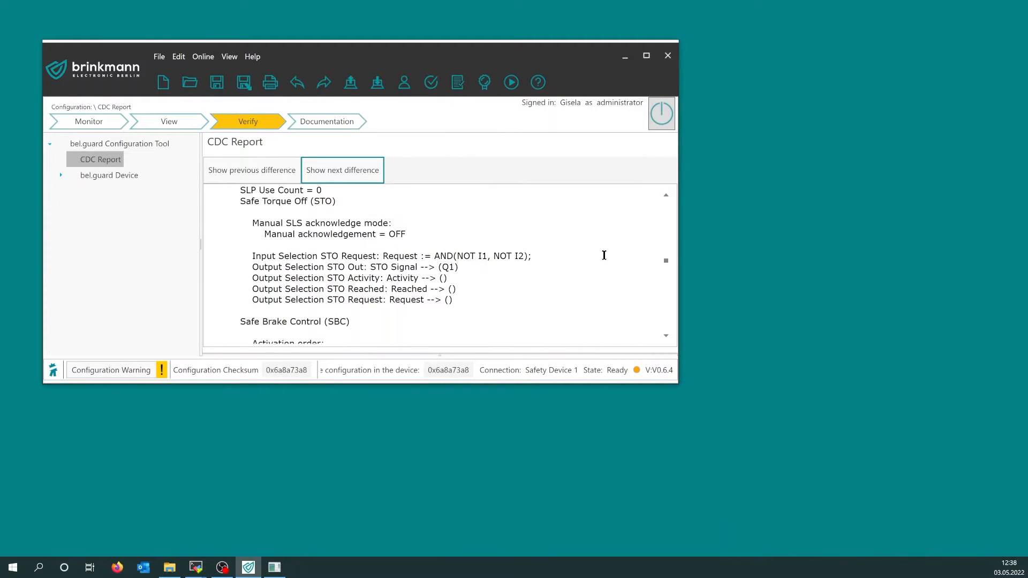
scroll(603, 252, "up", 2)
scroll(601, 249, "down", 2)
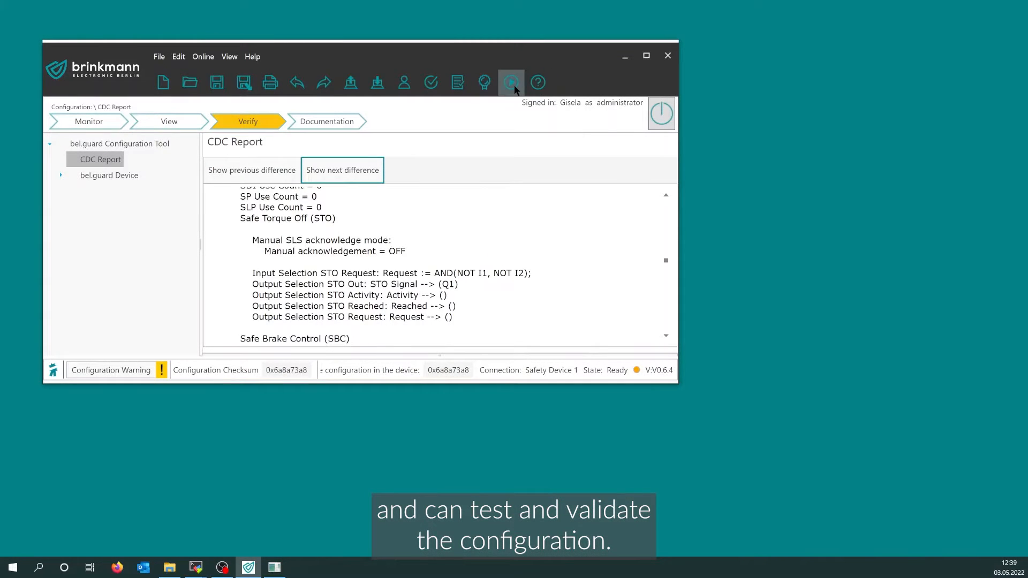
Set the device to run and show the bel.guard device's Monitor page with its input and output status.
left_click(513, 86)
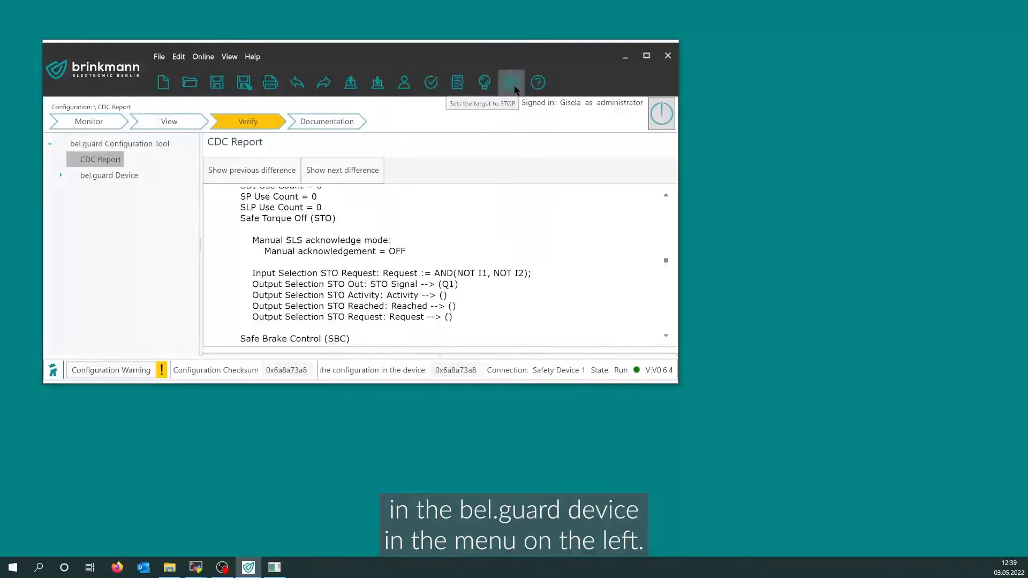
left_click(68, 178)
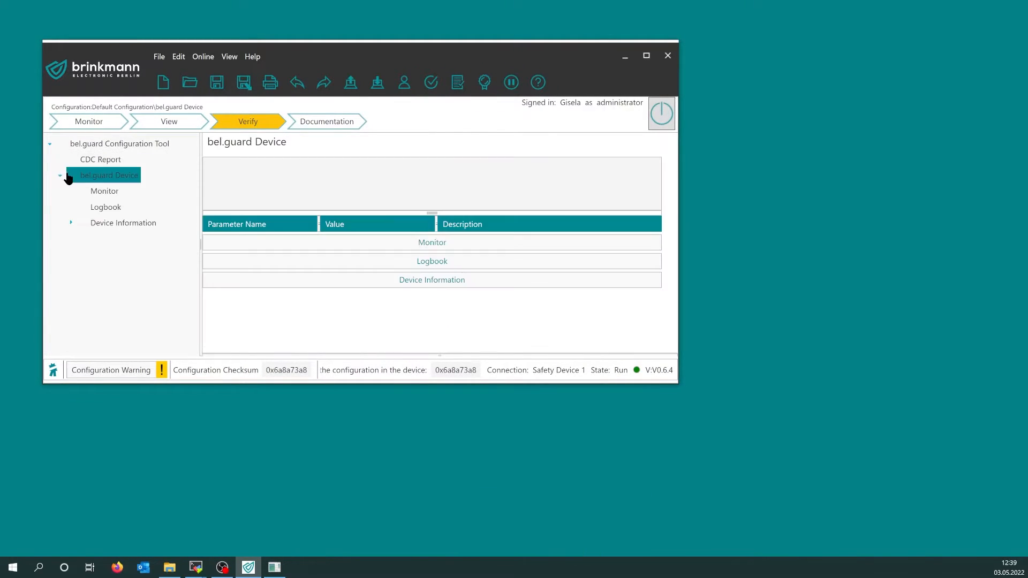
left_click(105, 193)
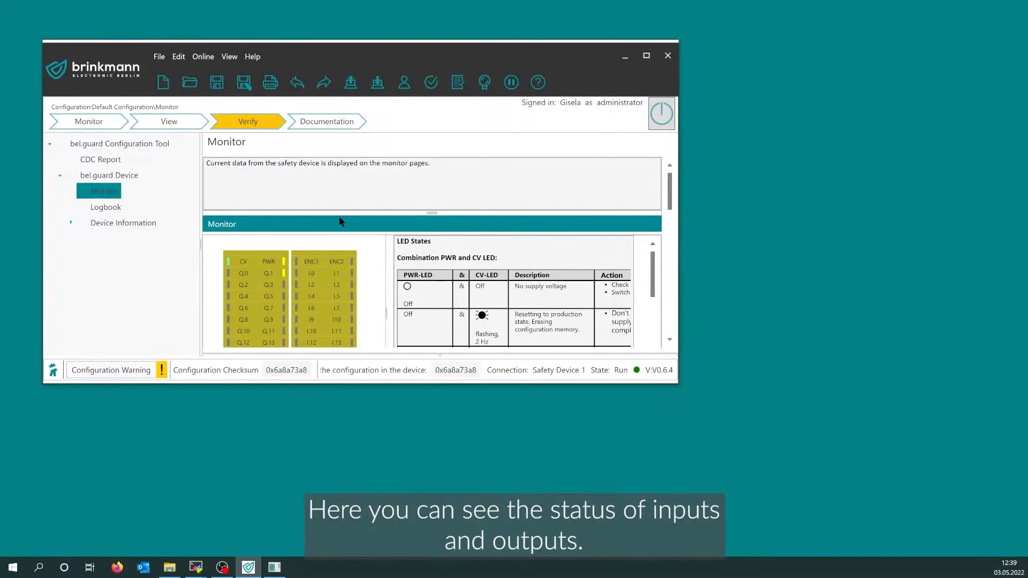
Check the input and output LEDs on the Monitor page and seal the configuration, declining to save changes.
scroll(403, 278, "down", 3)
scroll(348, 280, "down", 2)
scroll(349, 279, "down", 1)
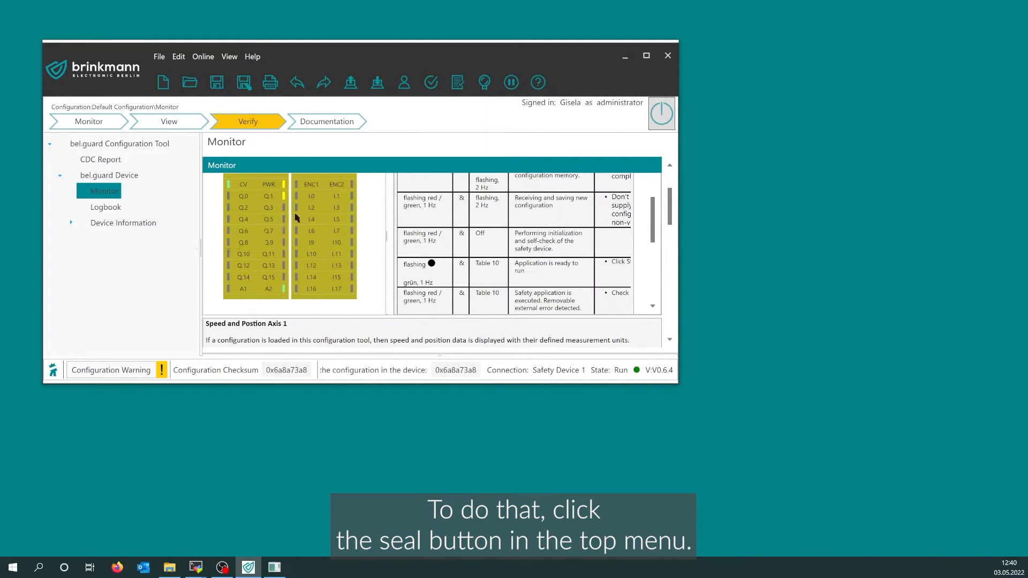
left_click(493, 83)
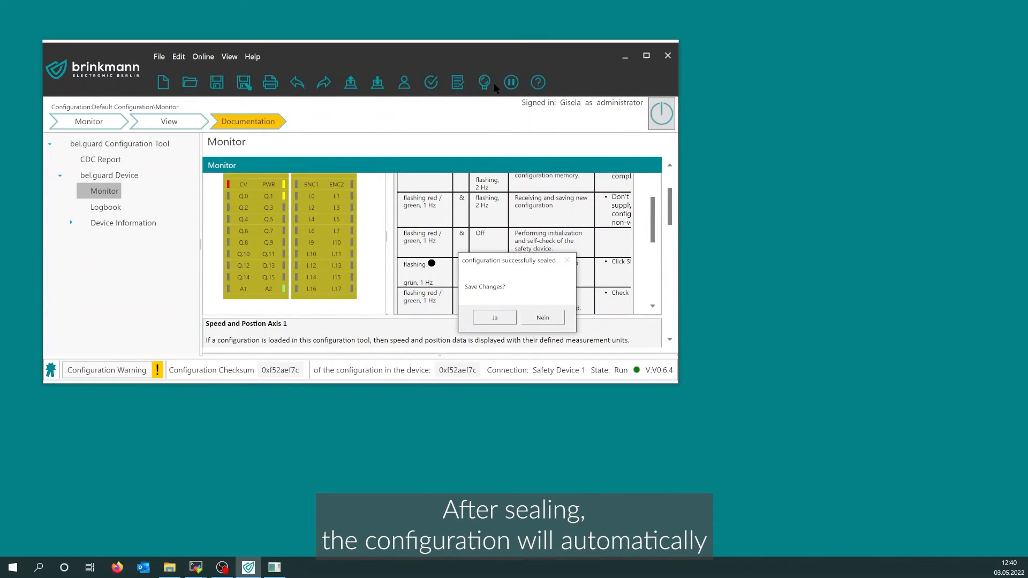
left_click(553, 324)
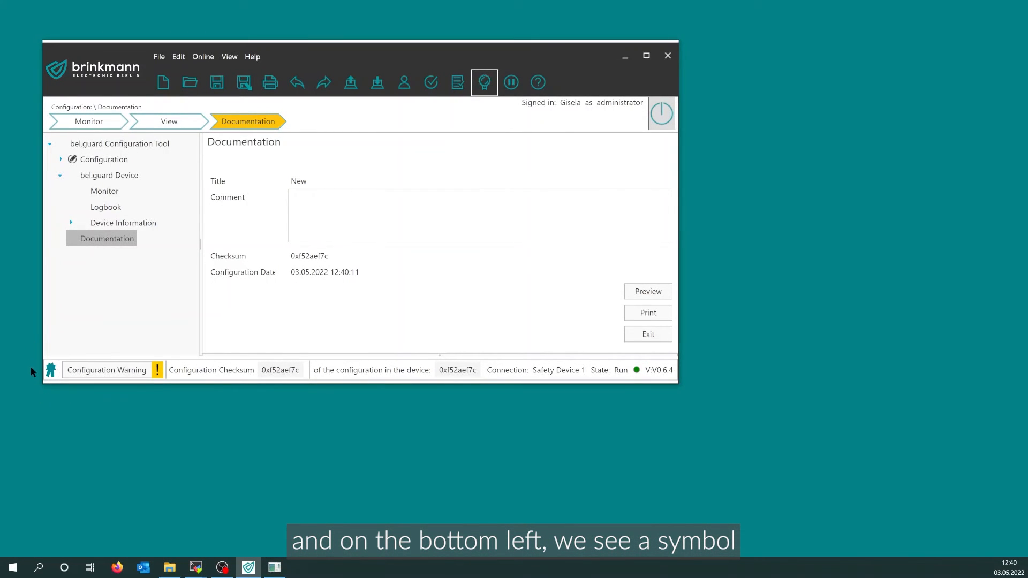
Save the sealed configuration over the existing CDC file without a number in its name in the Desktop Tutorial folder.
mouse_move(53, 380)
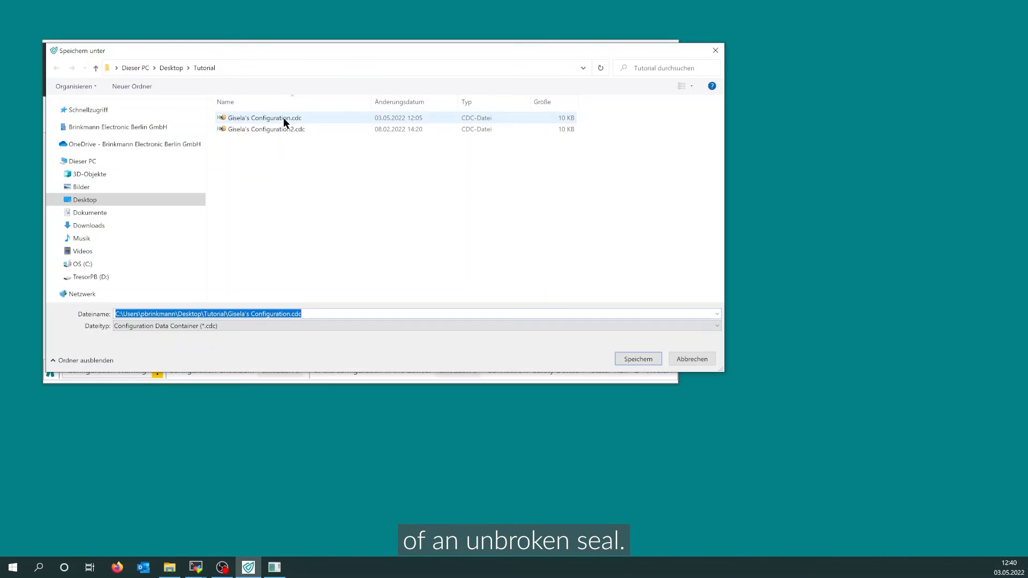
left_click(284, 119)
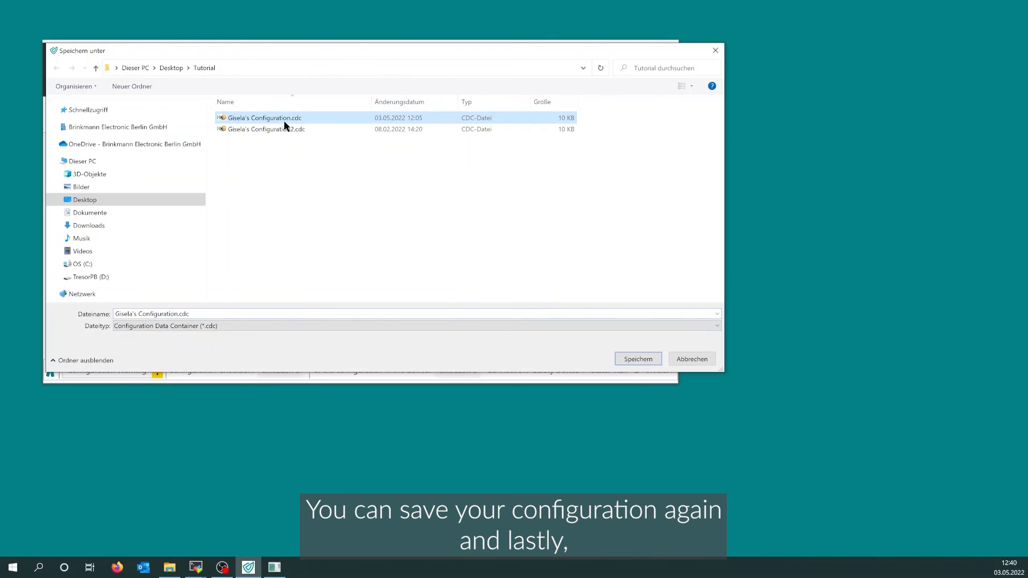
left_click(637, 359)
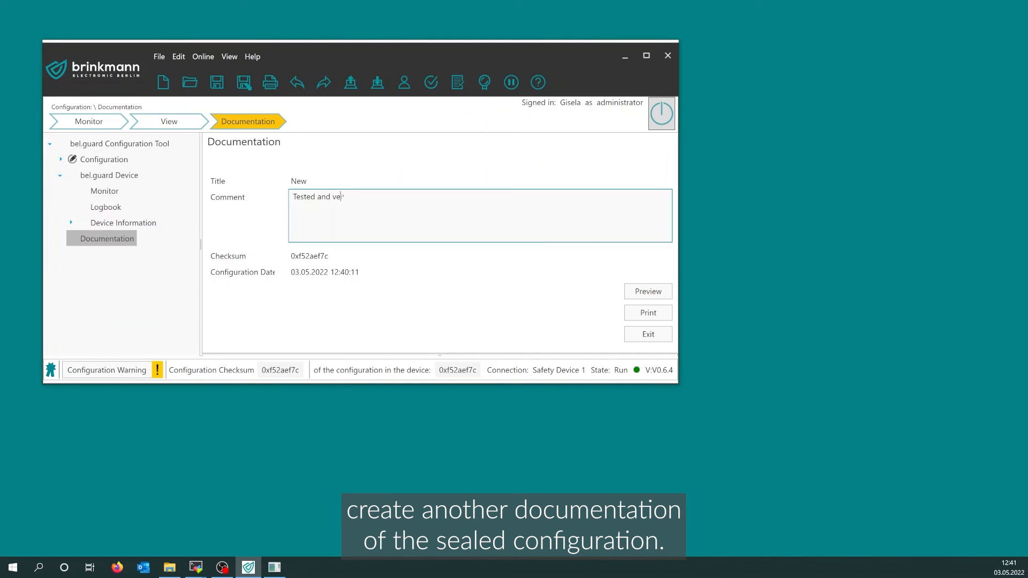
Complete the documentation comment as "Tested and verified" and generate a preview of the report.
type("rified")
left_click(645, 292)
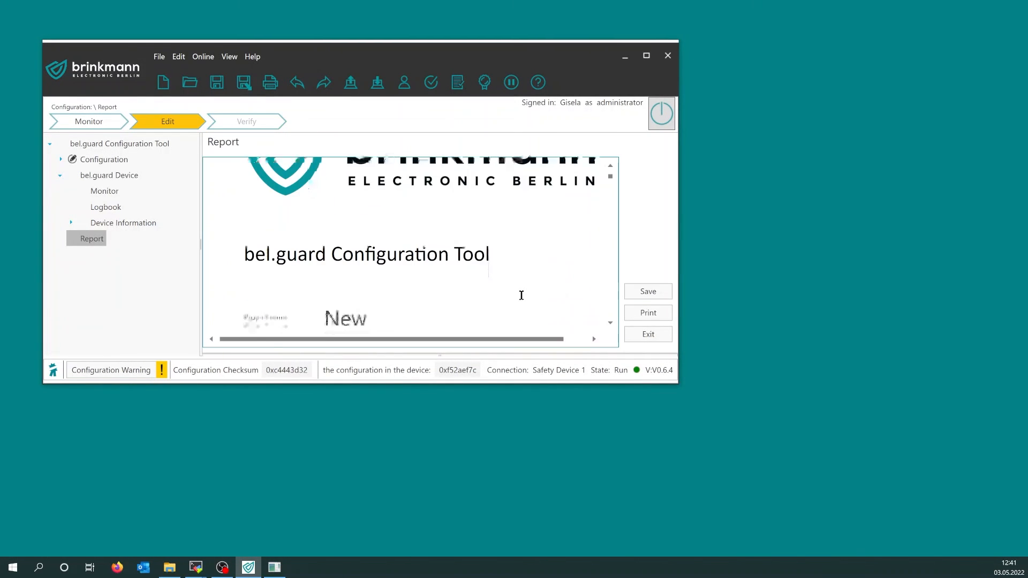
Review the report's configuration details, comment and table of contents, and start printing the report.
scroll(521, 295, "down", 5)
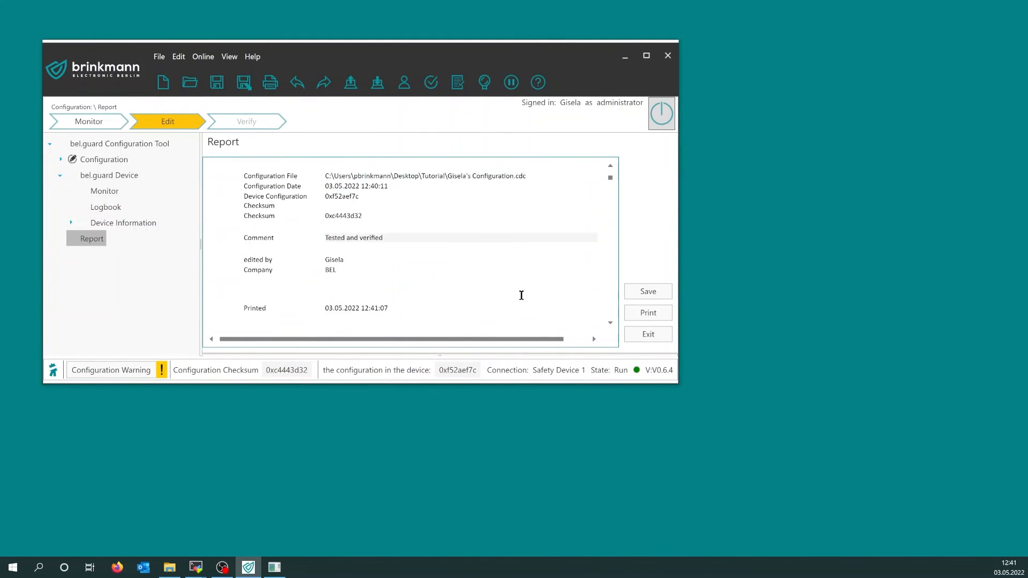
scroll(521, 295, "down", 2)
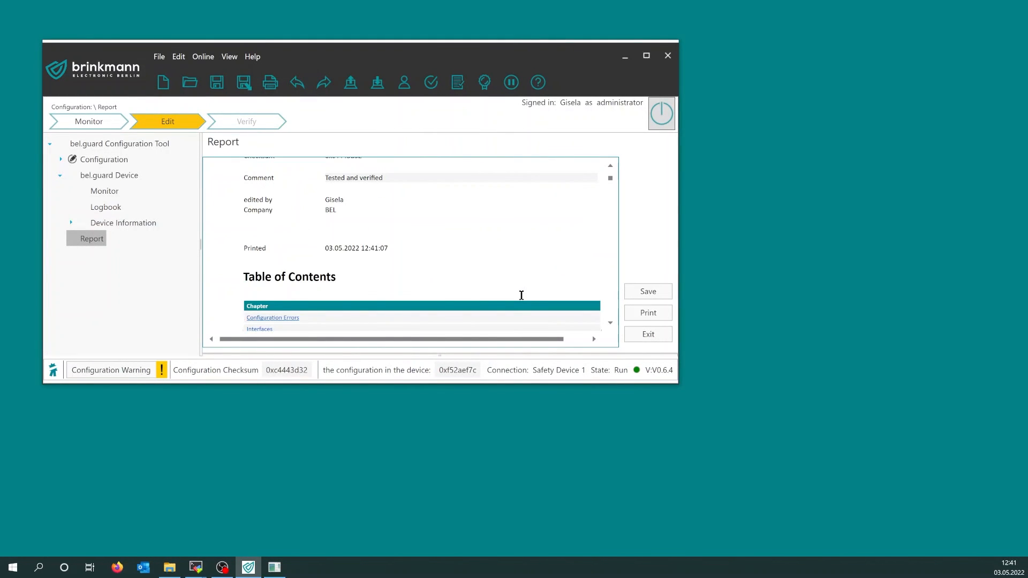
left_click(665, 316)
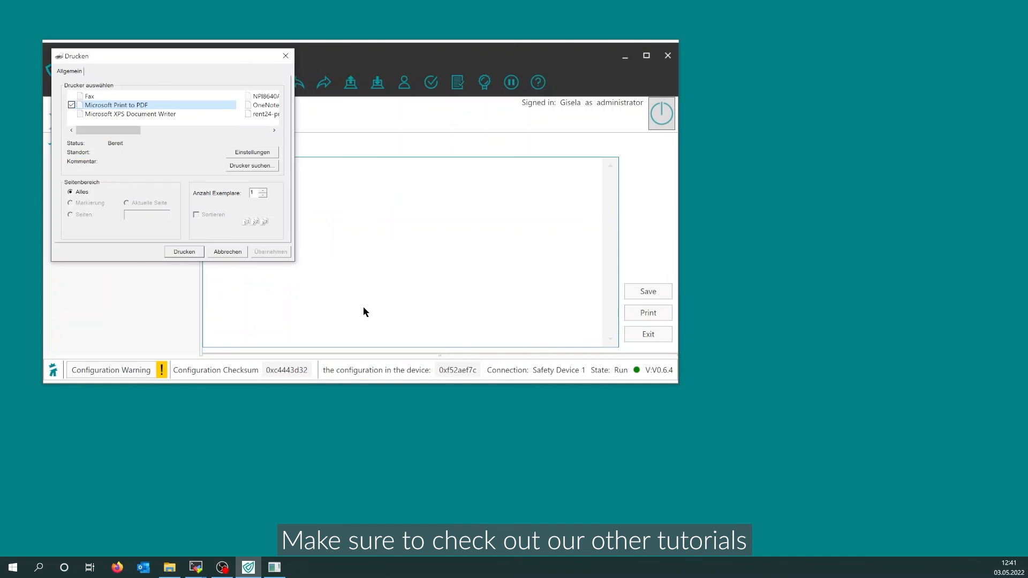